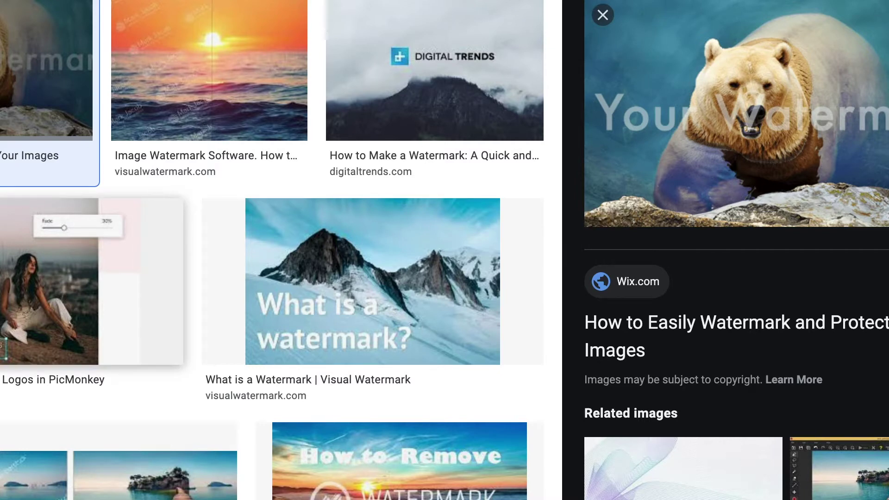
# Step: Examine several watermarked photos in the image search results, including the PicMonkey logo, PROOF pattern and bear examples
pyautogui.click(49, 281)
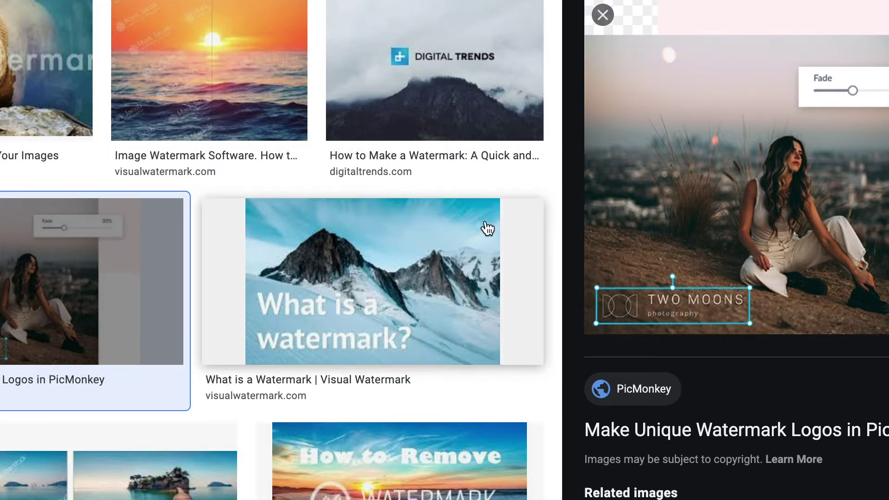
pyautogui.scroll(-5, 487, 227)
pyautogui.scroll(2, 485, 218)
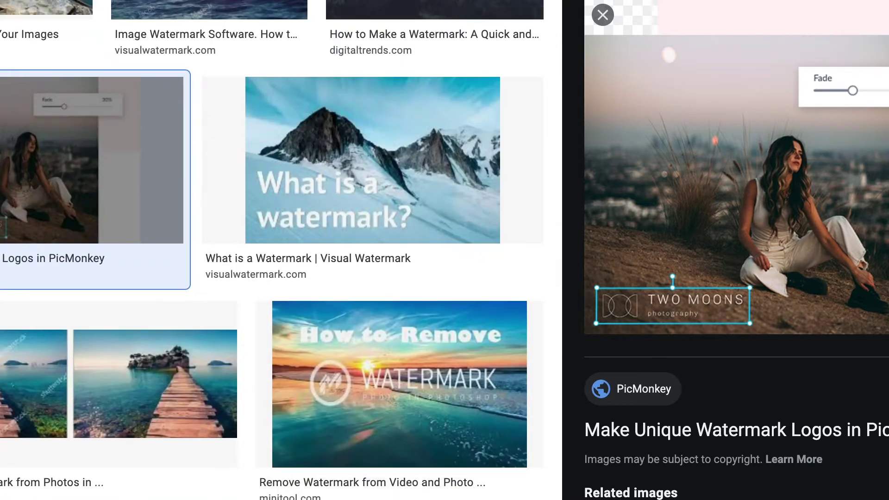
pyautogui.click(602, 15)
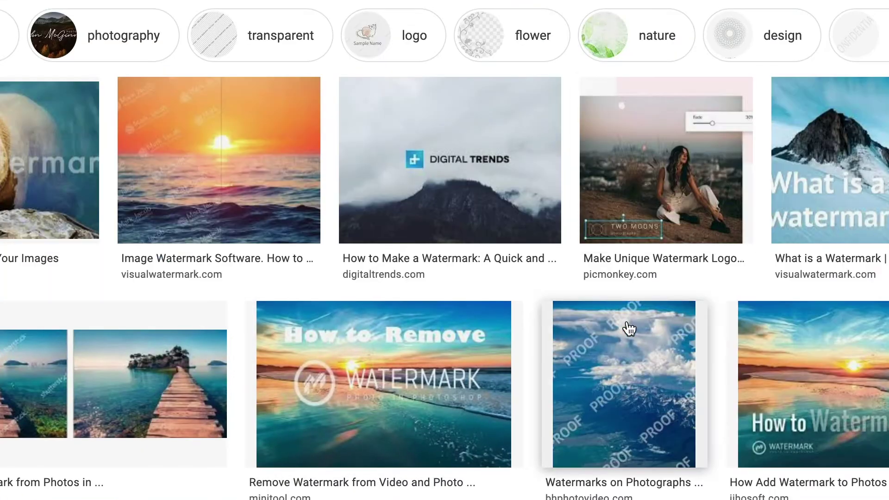
pyautogui.click(627, 319)
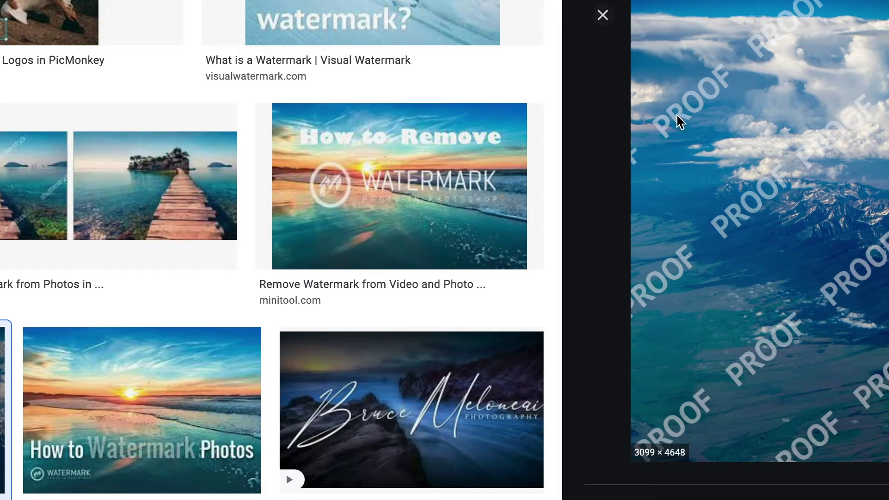
pyautogui.click(603, 17)
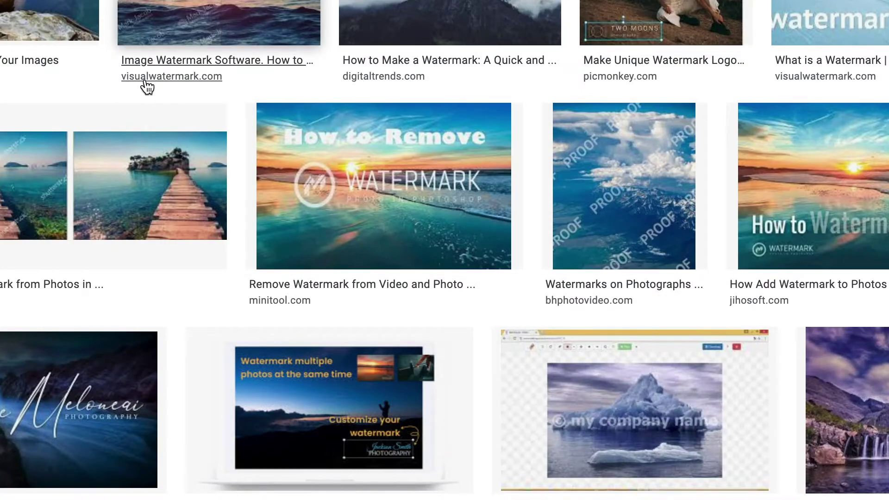
pyautogui.scroll(3, 144, 86)
pyautogui.click(24, 104)
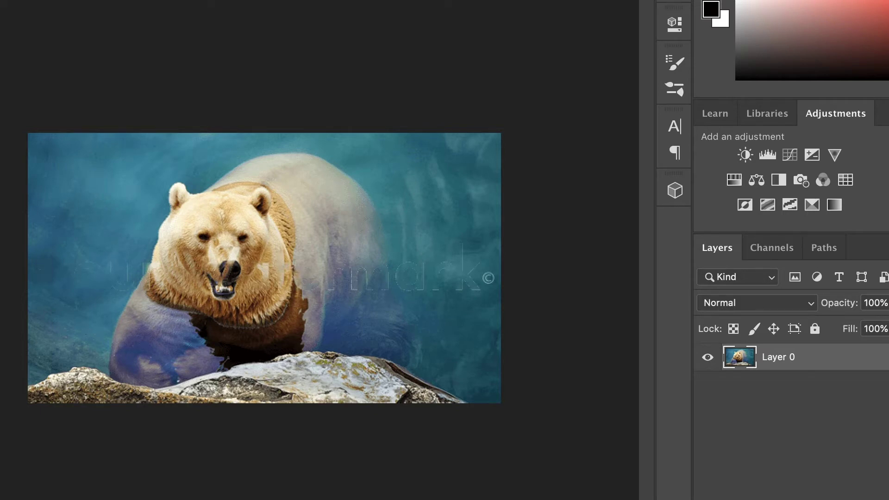
# Step: Switch to Photoshop, close file.png without saving its changes, and reopen the watermarked original from the recent files
pyautogui.press('super+w')
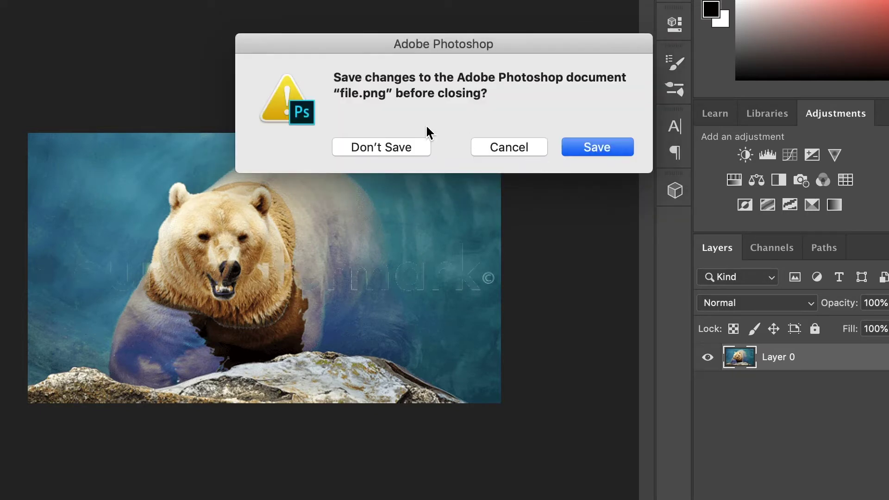
pyautogui.click(373, 146)
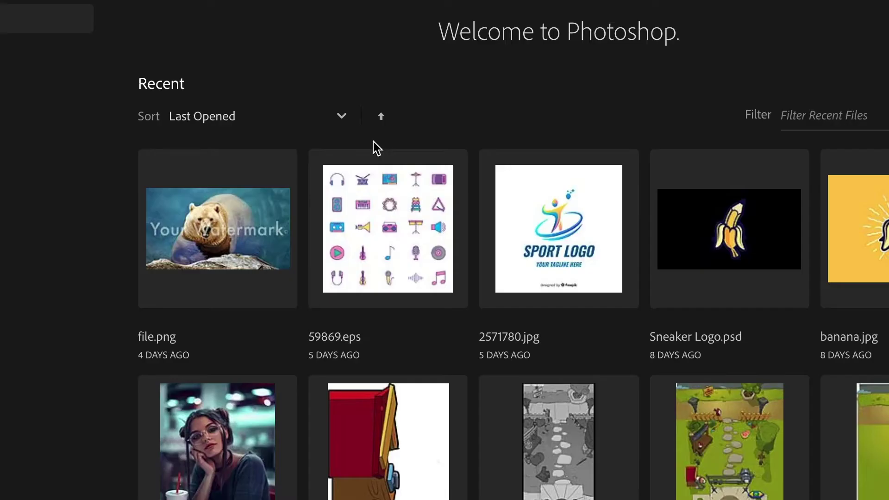
pyautogui.click(205, 227)
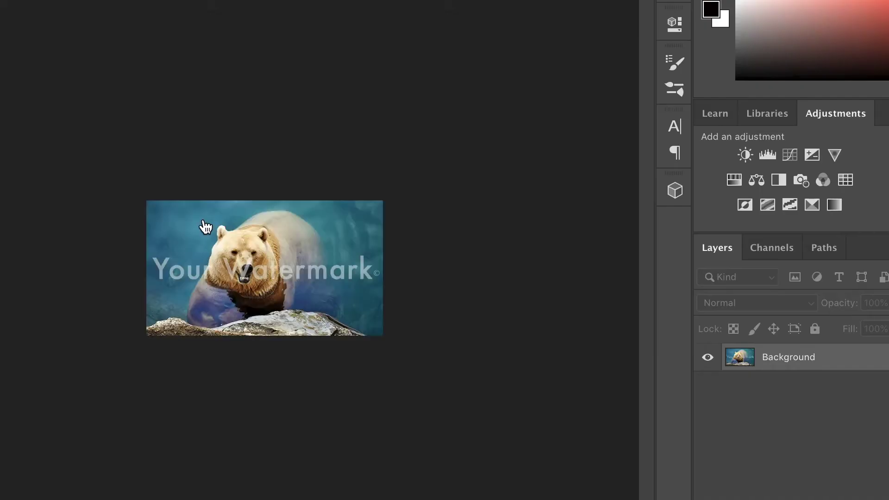
# Step: Select the letters of the "Your Watermark" text across the bear photo with the Magic Wand tool, adding each letter to the selection
pyautogui.press('super+plus')
pyautogui.press('super+plus')
pyautogui.press('super+plus')
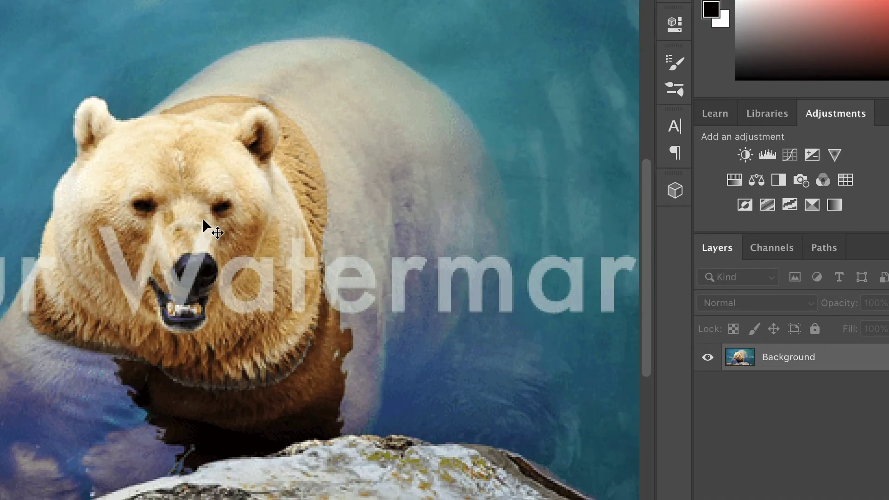
pyautogui.press('super+minus')
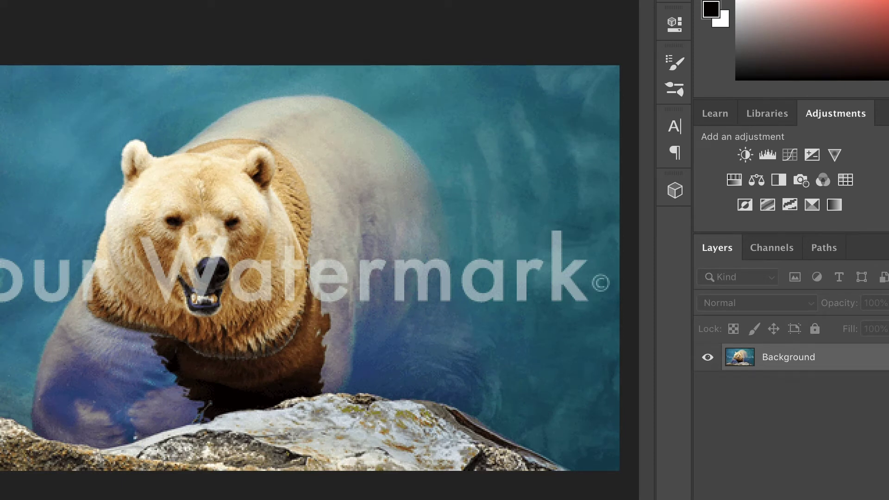
pyautogui.click(6, 62)
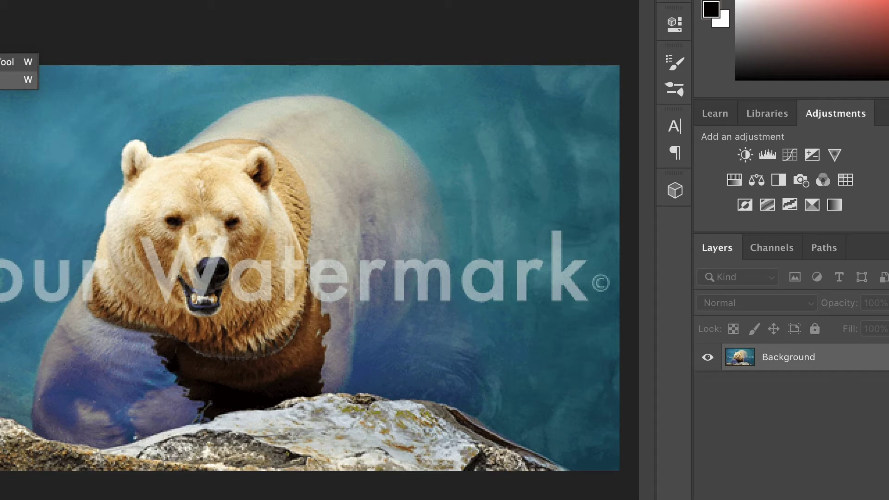
pyautogui.click(7, 80)
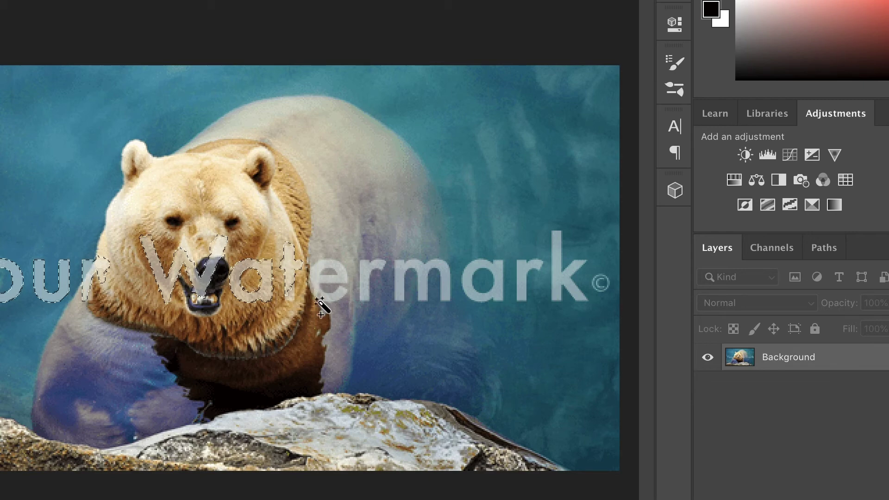
pyautogui.keyDown('shift'); pyautogui.click(337, 303); pyautogui.keyUp('shift')
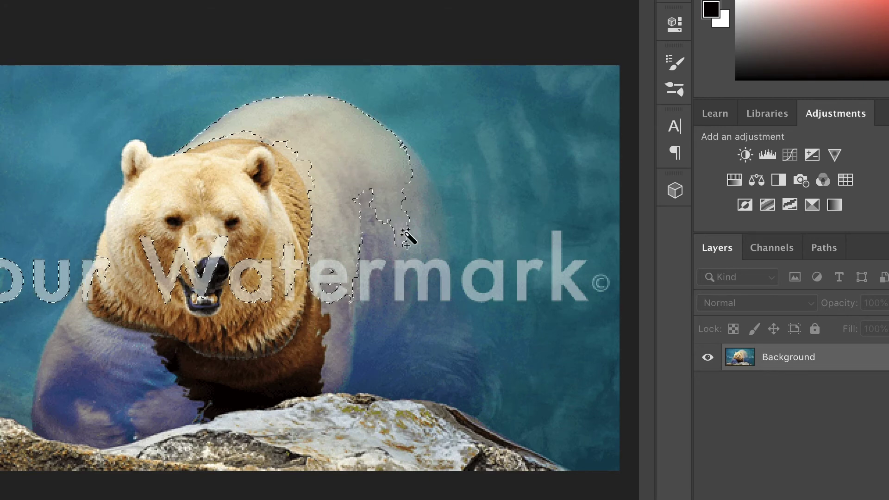
pyautogui.keyDown('shift'); pyautogui.click(368, 278); pyautogui.keyUp('shift')
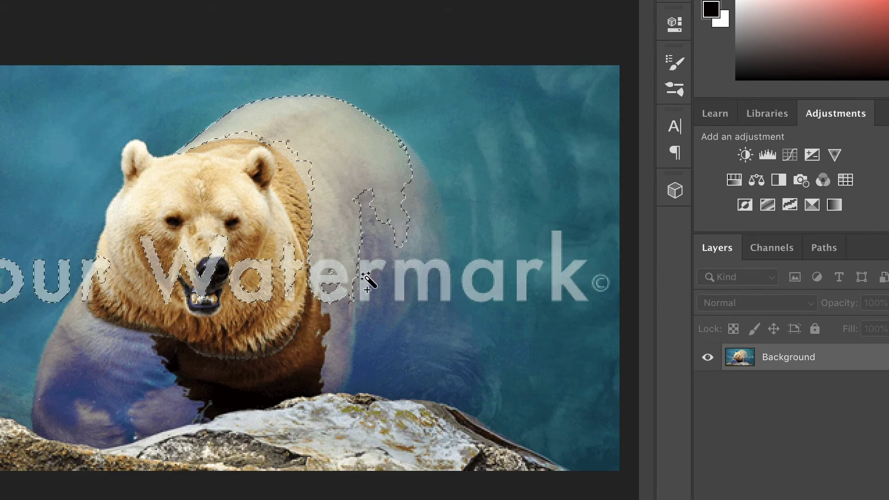
pyautogui.keyDown('shift'); pyautogui.click(398, 274); pyautogui.keyUp('shift')
pyautogui.keyDown('shift'); pyautogui.click(468, 287); pyautogui.keyUp('shift')
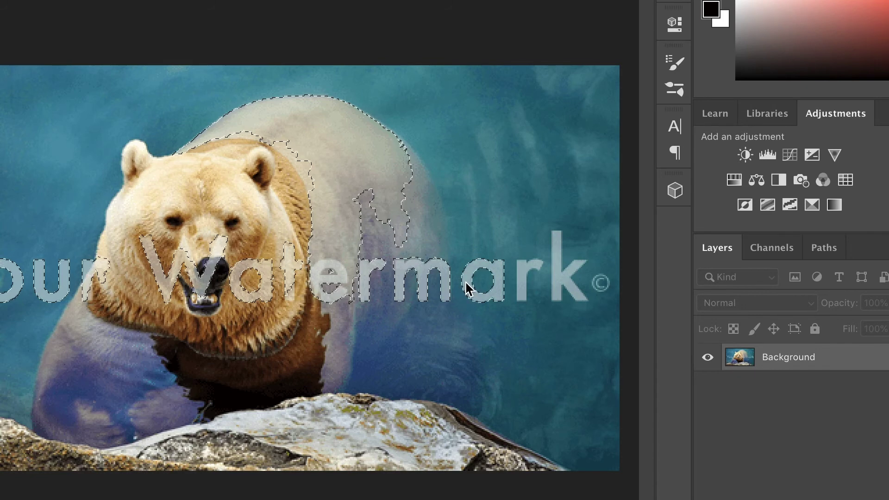
pyautogui.keyDown('shift'); pyautogui.click(526, 277); pyautogui.keyUp('shift')
pyautogui.keyDown('shift'); pyautogui.click(561, 284); pyautogui.keyUp('shift')
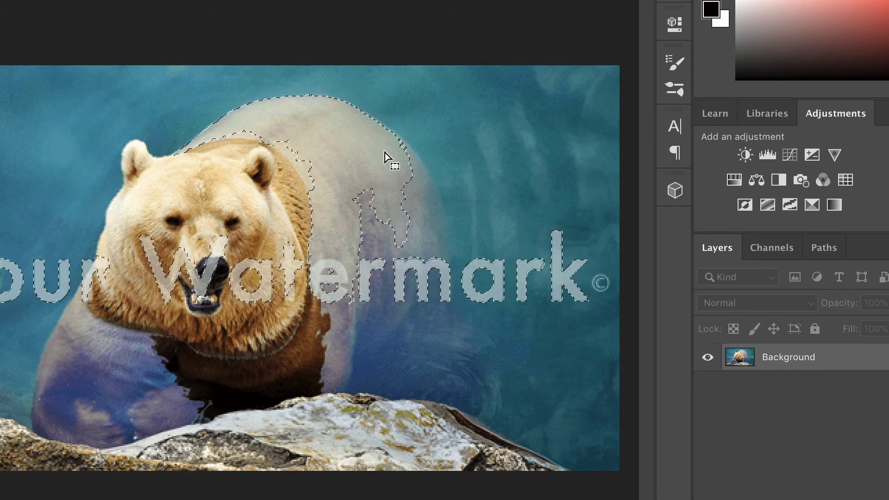
# Step: Subtract the unwanted areas of the bear's back from the selection, keeping only the watermark letters selected
pyautogui.keyDown('alt'); pyautogui.click(347, 153); pyautogui.keyUp('alt')
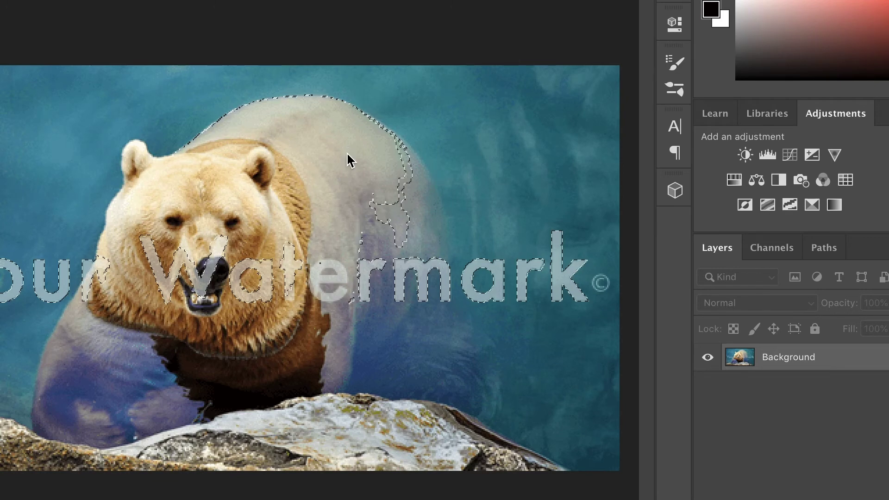
pyautogui.keyDown('shift'); pyautogui.click(405, 170); pyautogui.keyUp('shift')
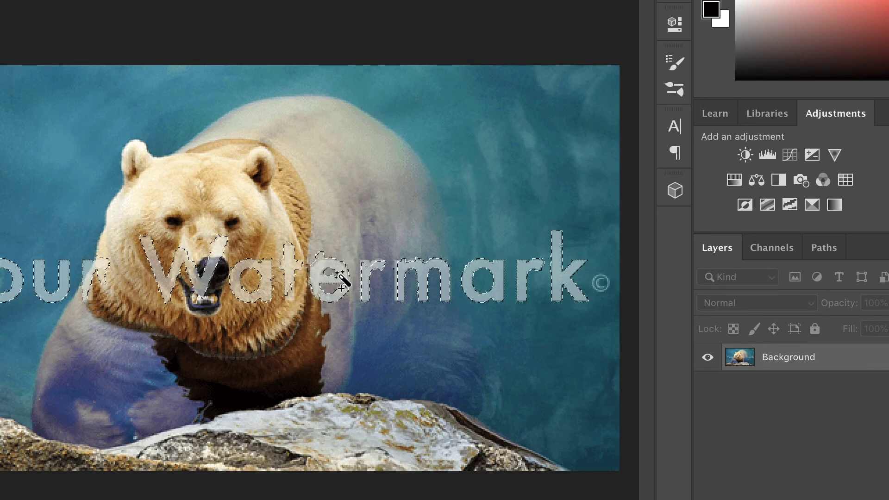
pyautogui.keyDown('shift'); pyautogui.click(337, 274); pyautogui.keyUp('shift')
# Step: Fill the selected letters with Content-Aware contents in Normal mode at 100% opacity, and deselect
pyautogui.click(58, 0)
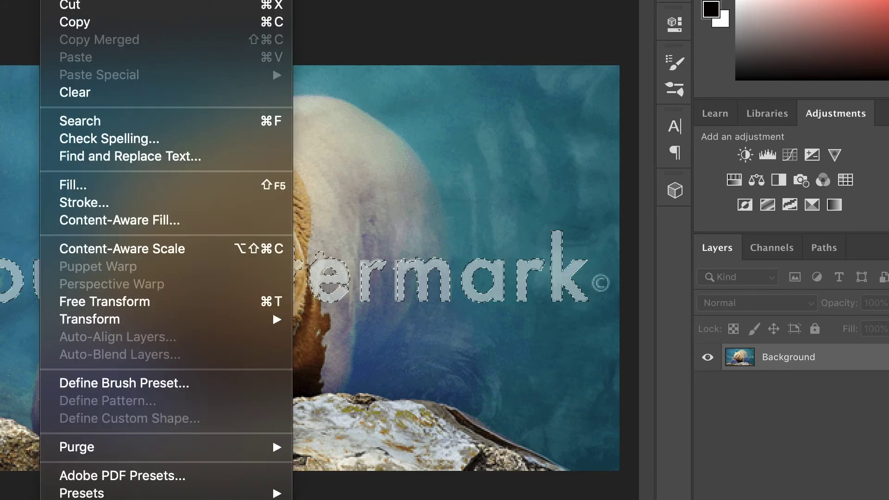
pyautogui.click(156, 189)
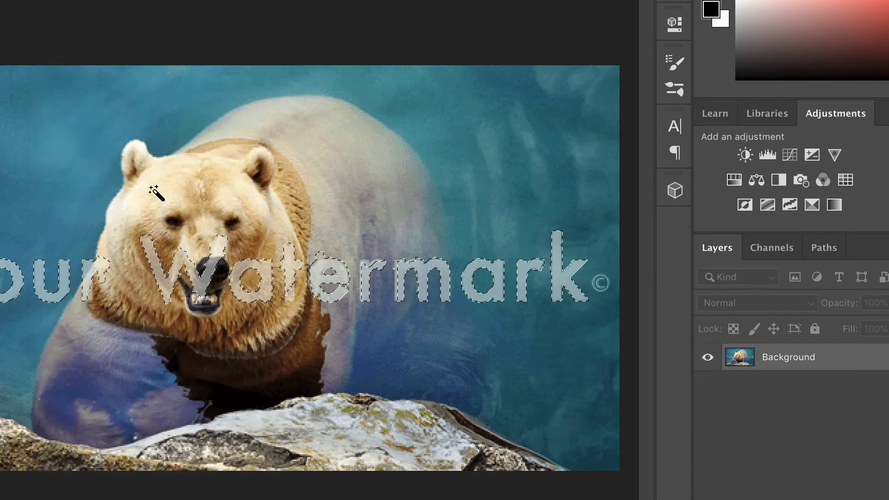
pyautogui.click(434, 130)
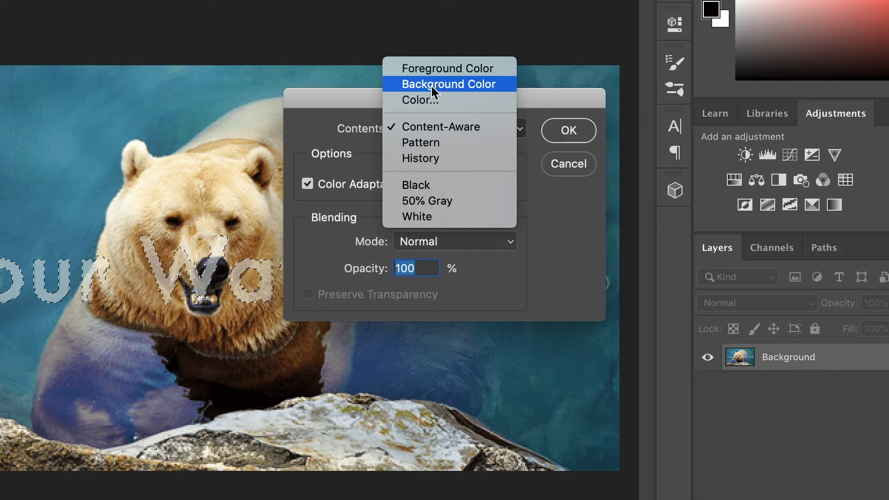
pyautogui.click(440, 126)
pyautogui.click(569, 131)
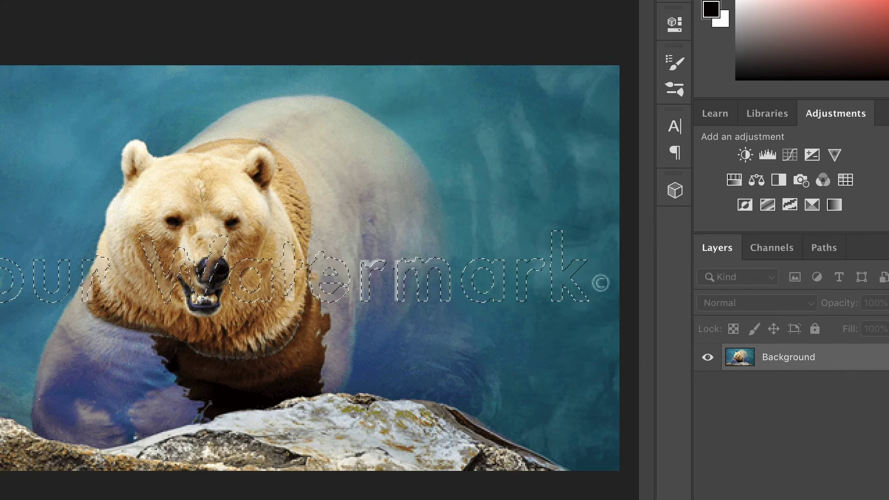
pyautogui.hotkey('ctrl', 'd')
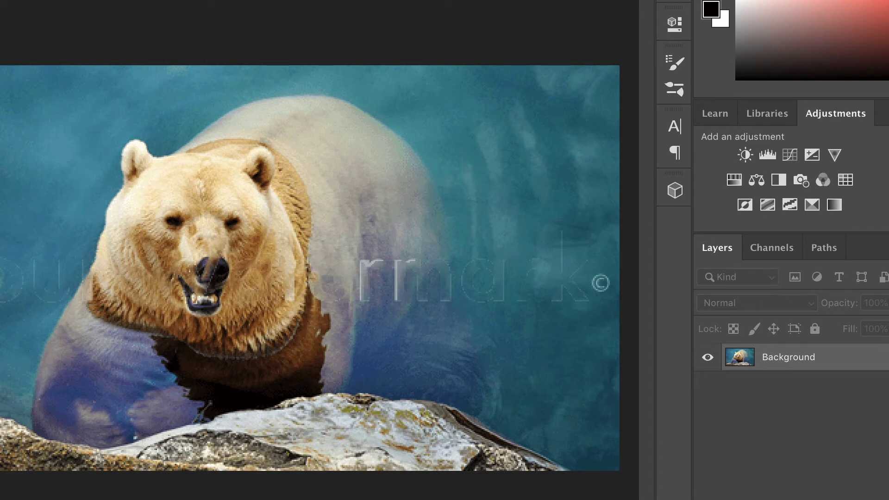
# Step: Paint over the faint letter outlines in the water left of the bear with the Spot Healing Brush
pyautogui.click(5, 155)
pyautogui.click(27, 284)
pyautogui.click(70, 252)
pyautogui.click(63, 271)
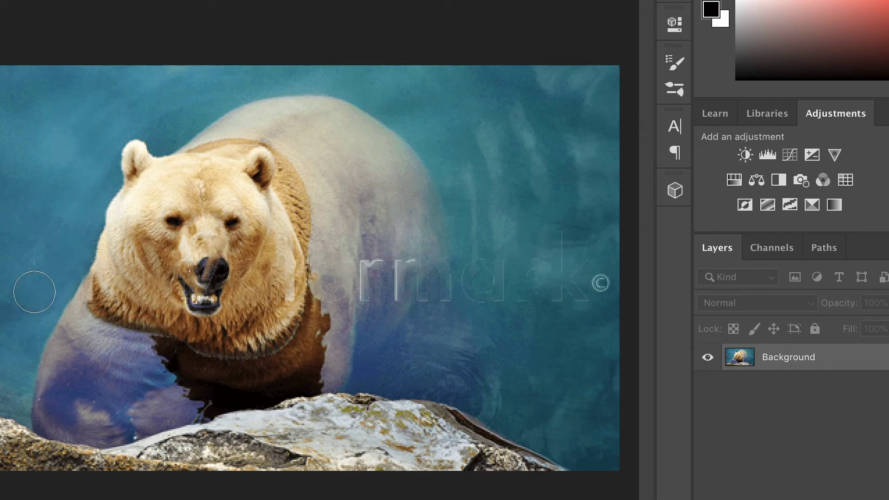
pyautogui.click(28, 258)
# Step: Heal the leftover letter traces across the bear's submerged body, from the "r" through the "m"
pyautogui.click(356, 273)
pyautogui.click(394, 260)
pyautogui.click(375, 285)
pyautogui.click(371, 287)
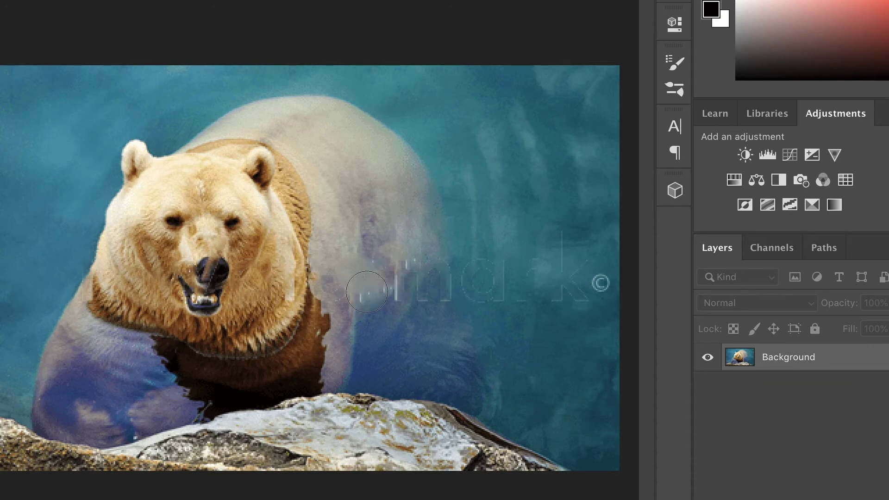
pyautogui.moveTo(366, 292)
pyautogui.mouseDown()
pyautogui.moveTo(407, 288)
pyautogui.moveTo(401, 270)
pyautogui.moveTo(414, 266)
pyautogui.moveTo(455, 275)
pyautogui.moveTo(445, 293)
pyautogui.moveTo(449, 272)
pyautogui.mouseUp()
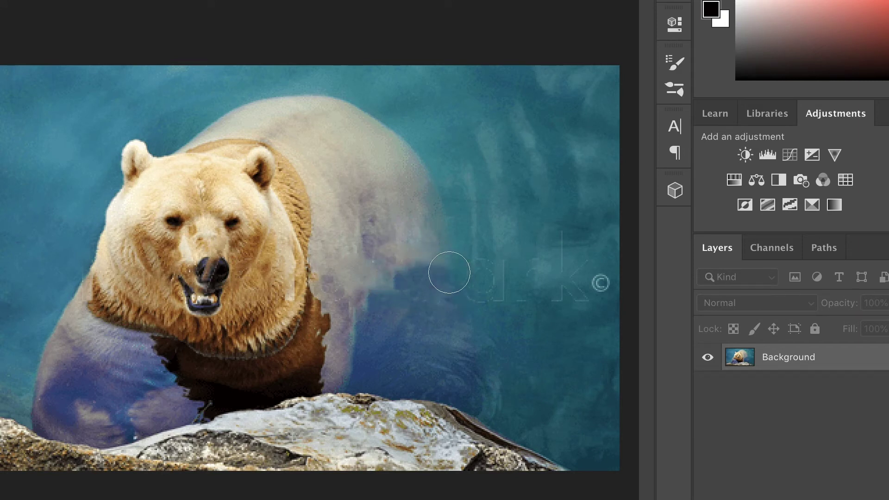
# Step: Heal away the "ark" letter outlines and the © symbol in the water right of the bear
pyautogui.click(482, 273)
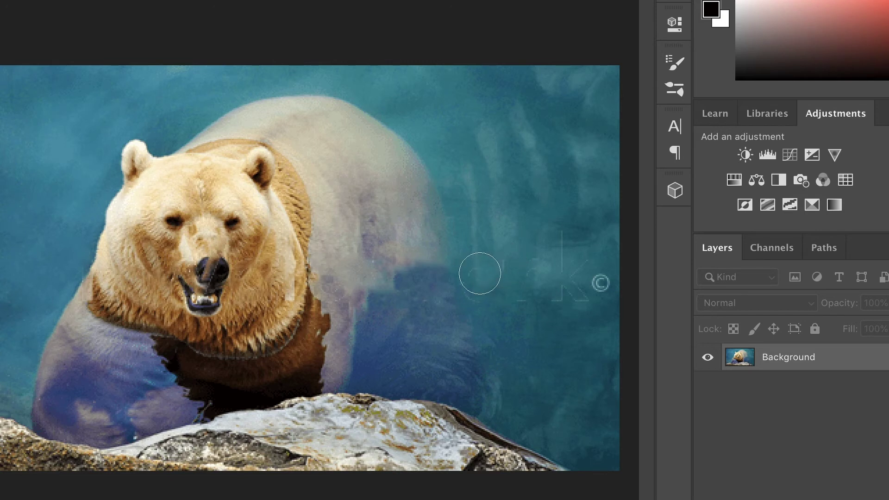
pyautogui.click(524, 281)
pyautogui.click(559, 262)
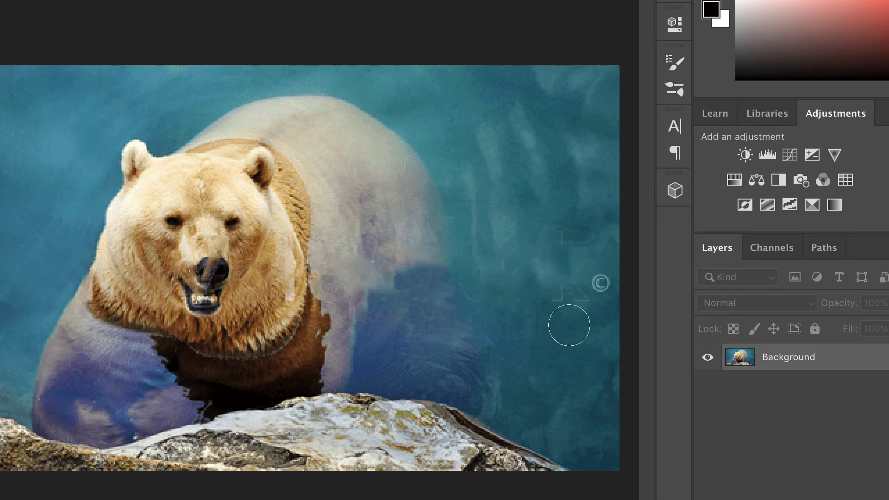
pyautogui.click(596, 280)
pyautogui.click(564, 283)
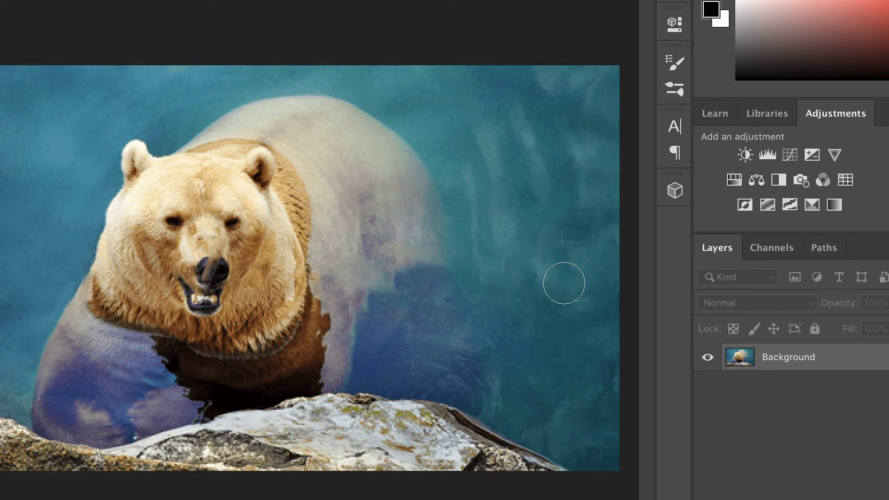
pyautogui.click(563, 238)
pyautogui.click(572, 301)
# Step: Heal the last marks in the water beside the bear's back and the letter trace on its neck fur
pyautogui.click(466, 287)
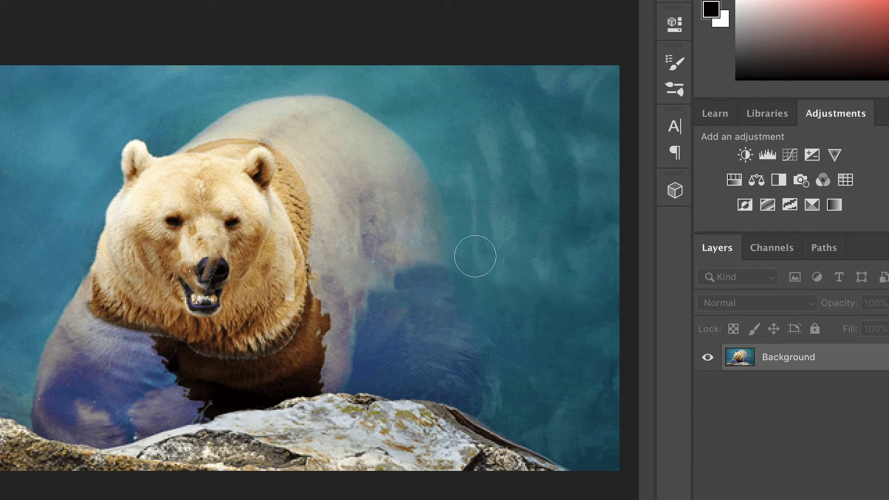
pyautogui.click(475, 256)
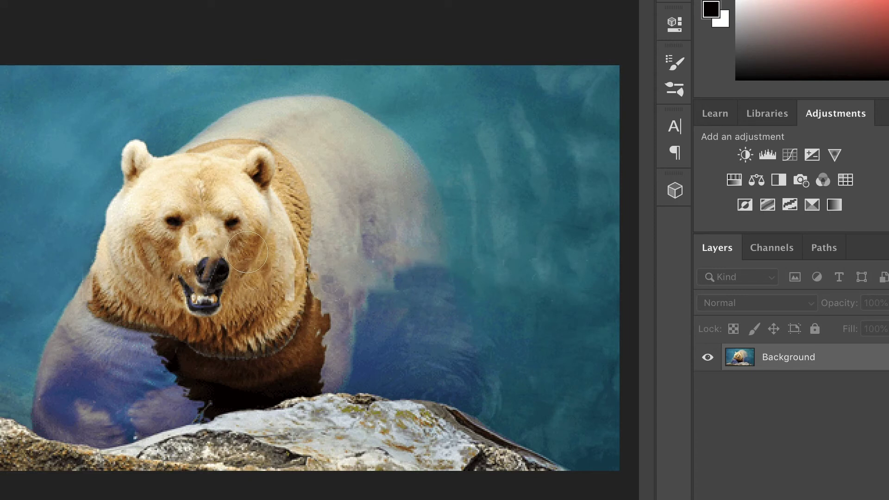
pyautogui.click(277, 281)
pyautogui.click(282, 290)
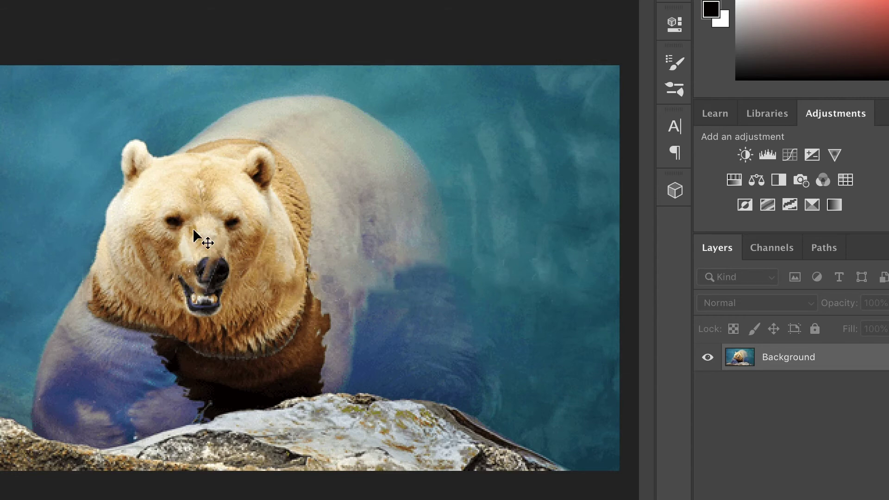
# Step: Patch the brown streak on the bear's nose with the dark area beside it using the Patch tool, and clear the selection
pyautogui.scroll(-1, 192, 228)
pyautogui.scroll(5, 193, 228)
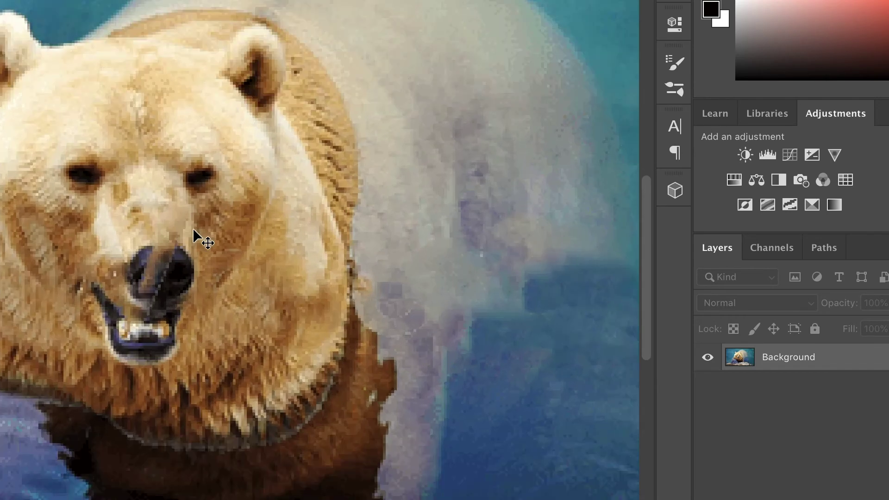
pyautogui.scroll(1, 194, 230)
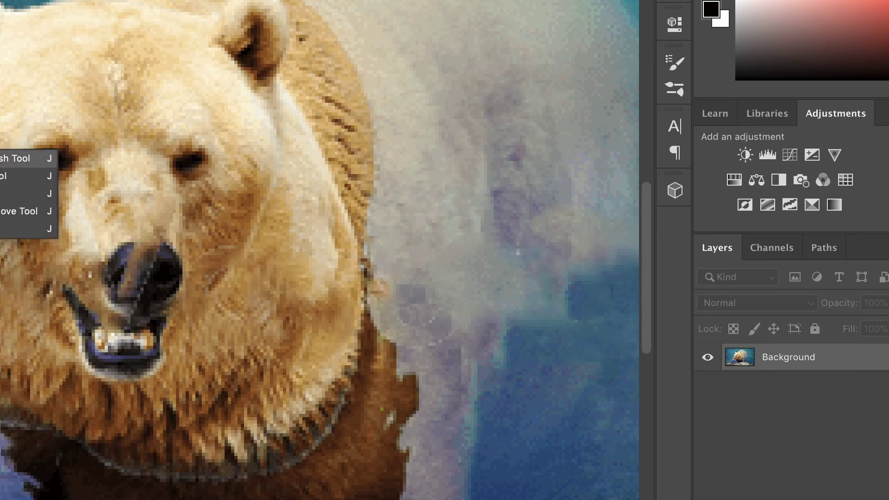
pyautogui.click(3, 194)
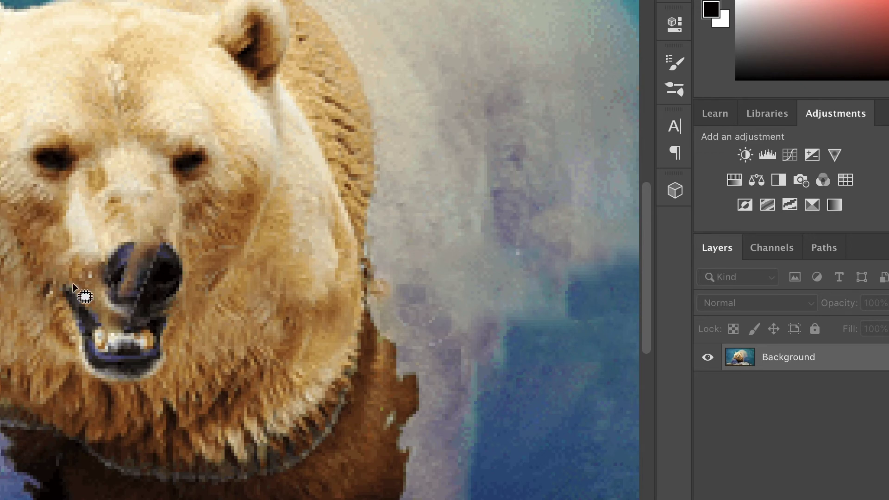
pyautogui.moveTo(147, 302)
pyautogui.mouseDown()
pyautogui.moveTo(117, 285)
pyautogui.moveTo(135, 242)
pyautogui.moveTo(156, 242)
pyautogui.moveTo(150, 307)
pyautogui.mouseUp()
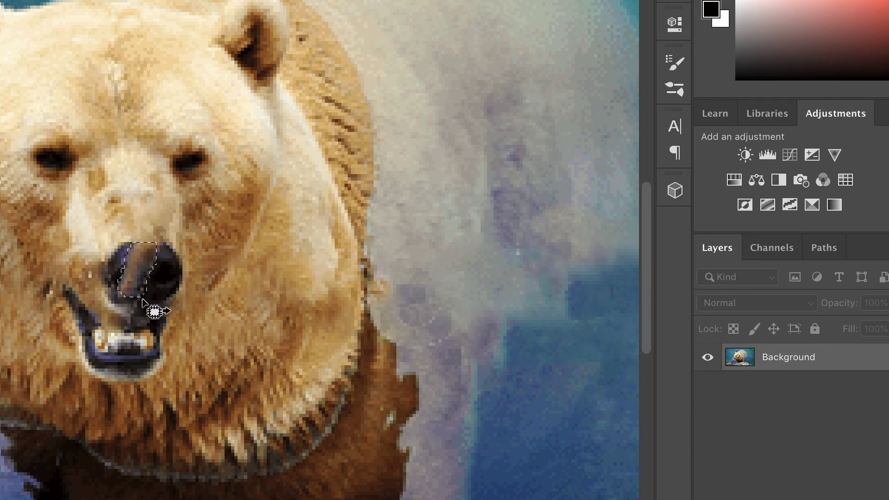
pyautogui.moveTo(140, 273); pyautogui.dragTo(159, 278)
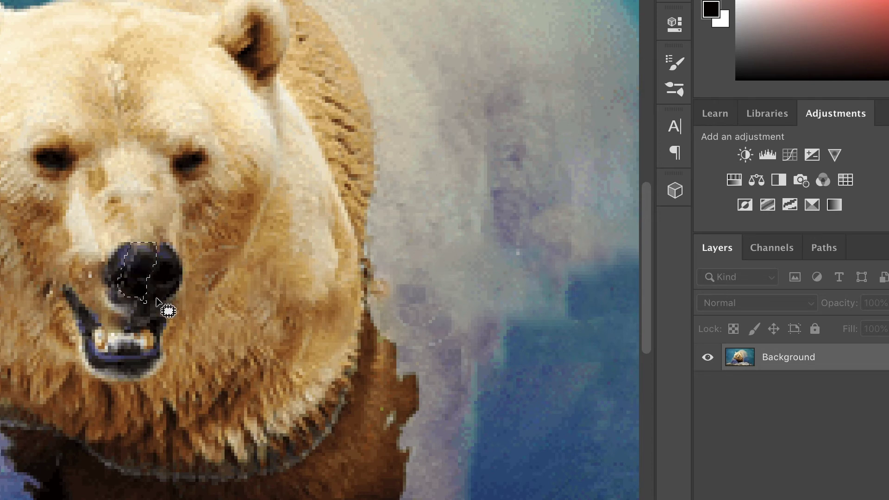
pyautogui.hotkey('ctrl', 'd')
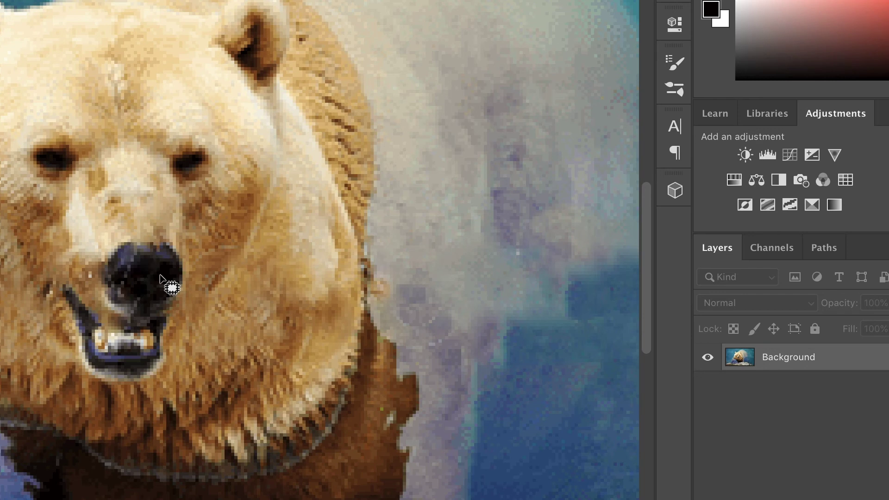
# Step: Patch the uneven area in the middle of the bear's nose with nearby dark texture and deselect it
pyautogui.moveTo(162, 296)
pyautogui.mouseDown()
pyautogui.moveTo(125, 283)
pyautogui.moveTo(126, 263)
pyautogui.moveTo(168, 248)
pyautogui.moveTo(163, 291)
pyautogui.moveTo(132, 283)
pyautogui.mouseUp()
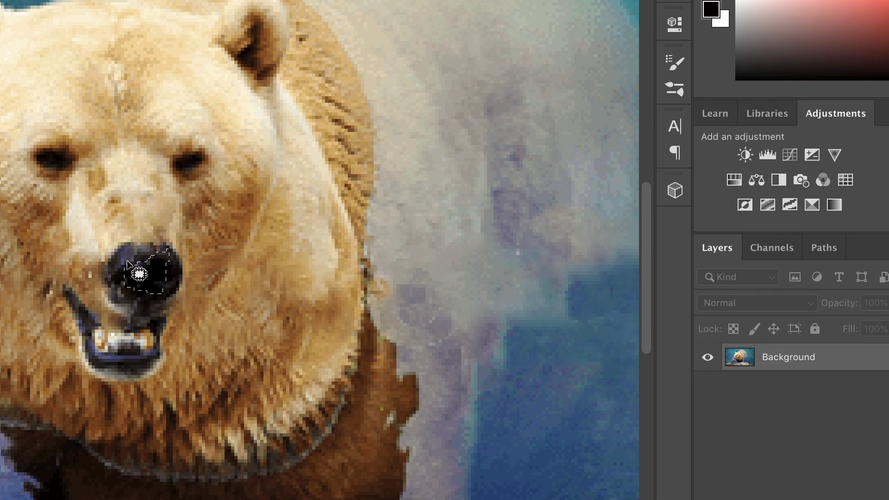
pyautogui.moveTo(144, 274); pyautogui.dragTo(184, 291)
pyautogui.hotkey('ctrl', 'd')
# Step: Patch the watermark remnant just above the bear's teeth, deselect it, and fit the whole photo in view
pyautogui.moveTo(143, 337)
pyautogui.mouseDown()
pyautogui.moveTo(88, 321)
pyautogui.moveTo(120, 311)
pyautogui.moveTo(131, 338)
pyautogui.moveTo(119, 317)
pyautogui.moveTo(138, 331)
pyautogui.moveTo(132, 318)
pyautogui.moveTo(143, 320)
pyautogui.mouseUp()
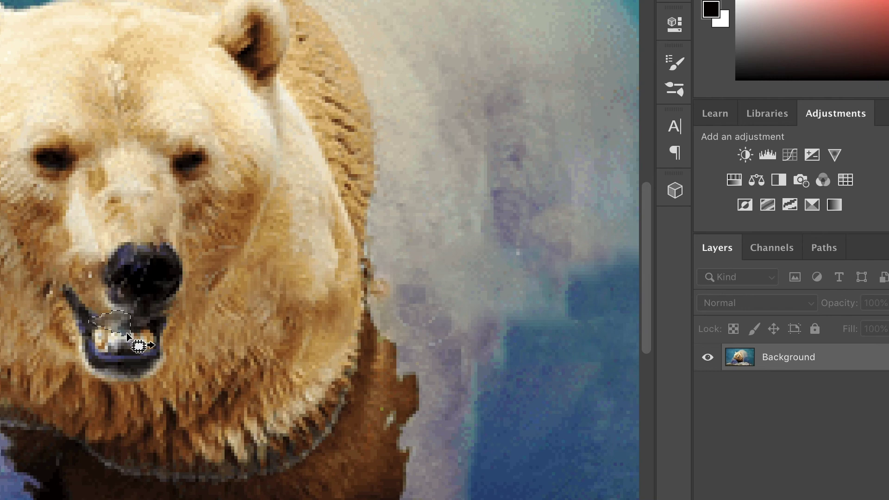
pyautogui.press('super+d')
pyautogui.hotkey('ctrl', '0')
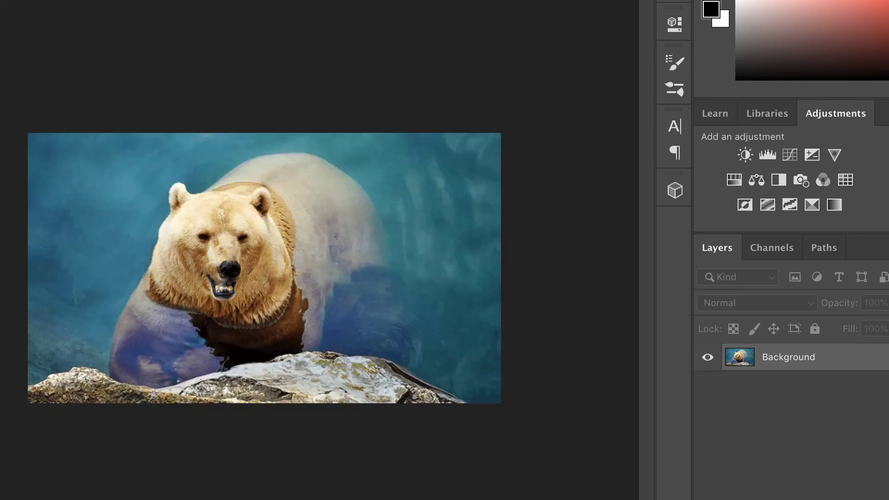
pyautogui.hotkey('ctrl', '-')
pyautogui.hotkey('ctrl', '+')
pyautogui.rightClick(0, 158)
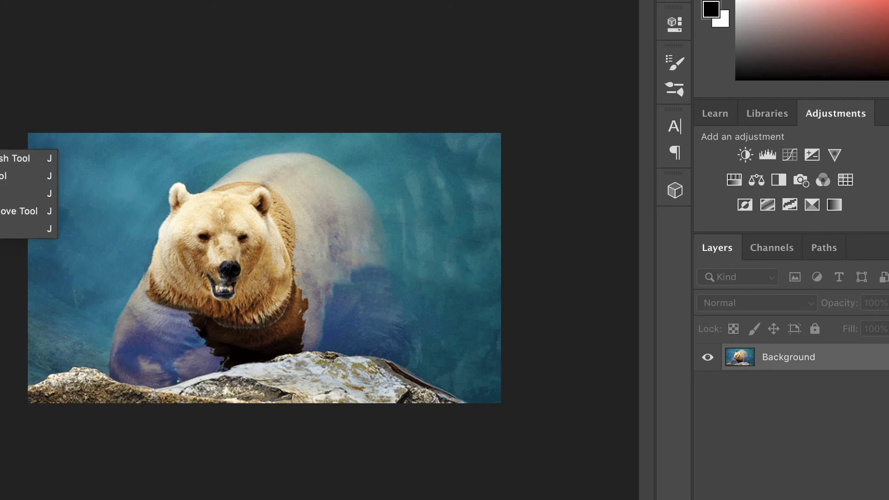
pyautogui.press('Escape')
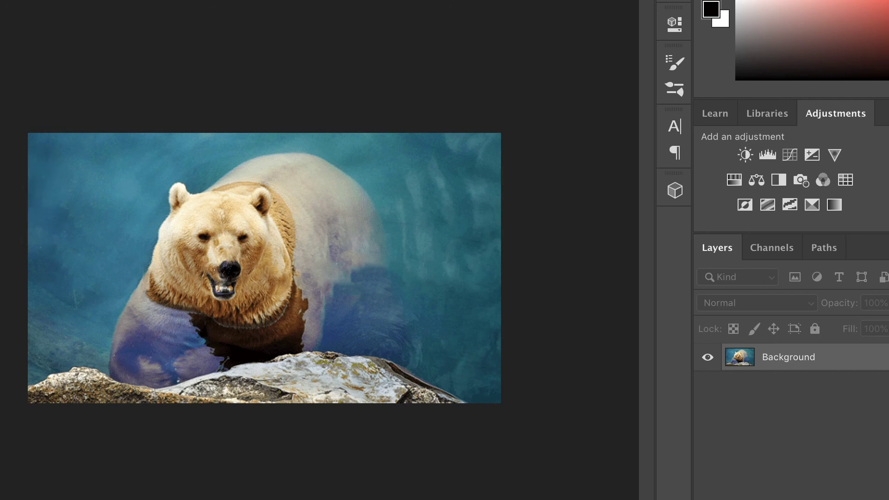